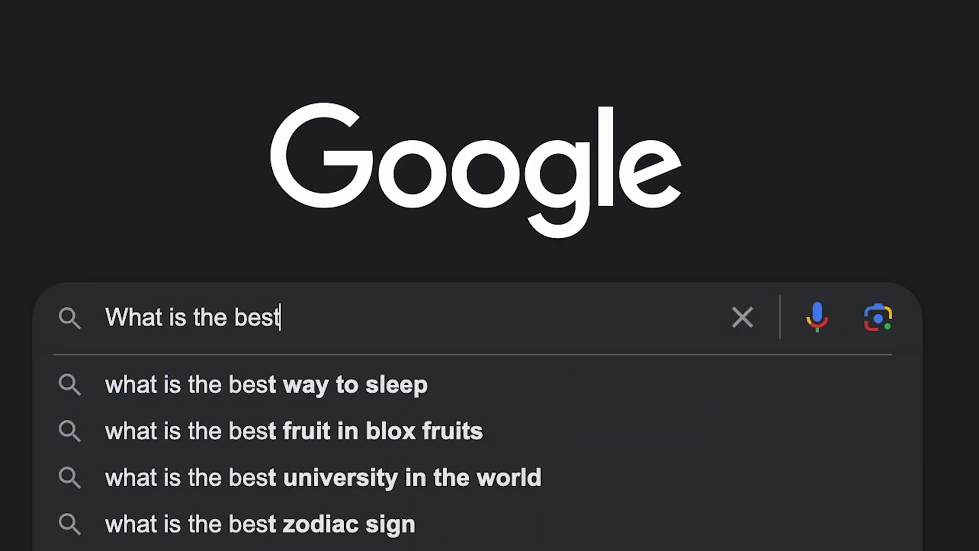
Search Google for 'What is the best android simulator?'
text(android simulator?)
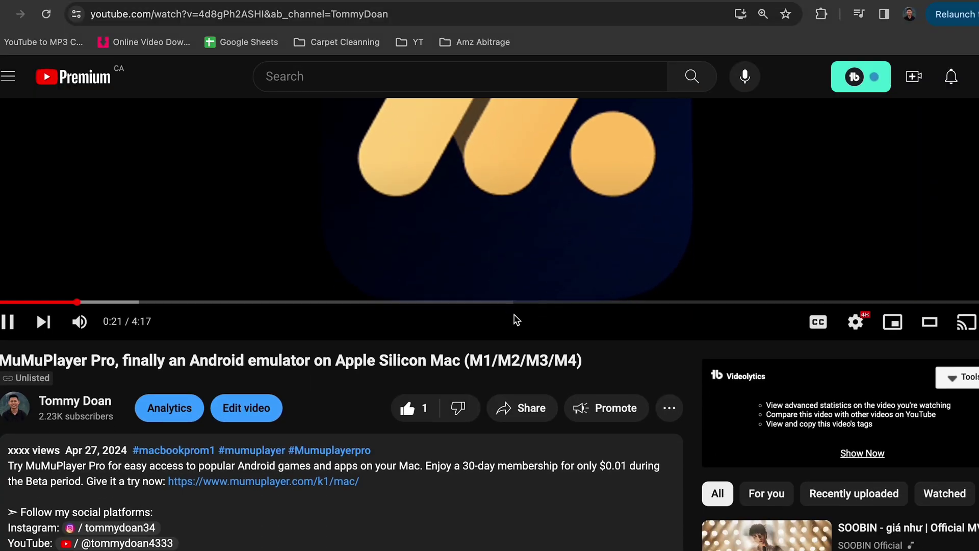
Follow the mumuplayer.com/k1/mac link in the video description and download the MuMuPlayer Pro beta
scroll(463, 360, down, 3)
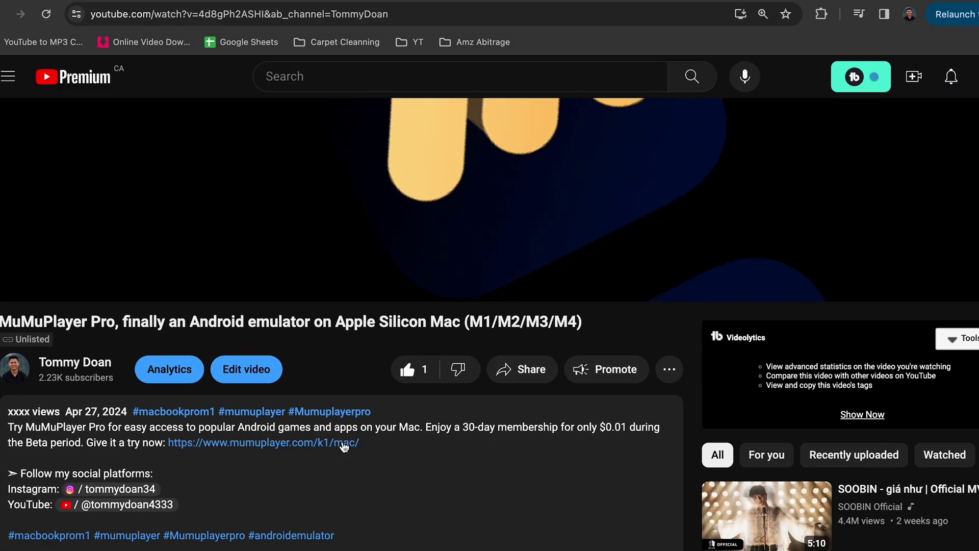
click(344, 447)
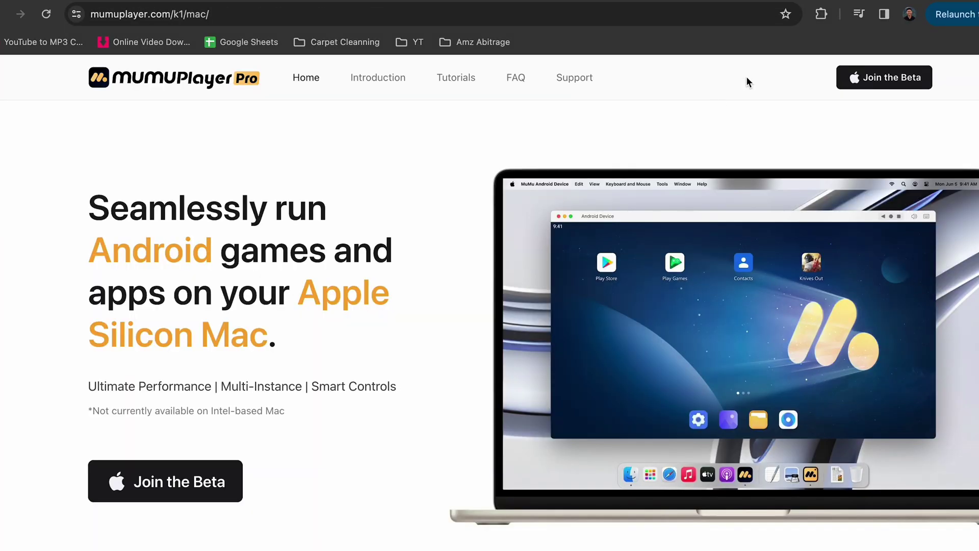
click(842, 77)
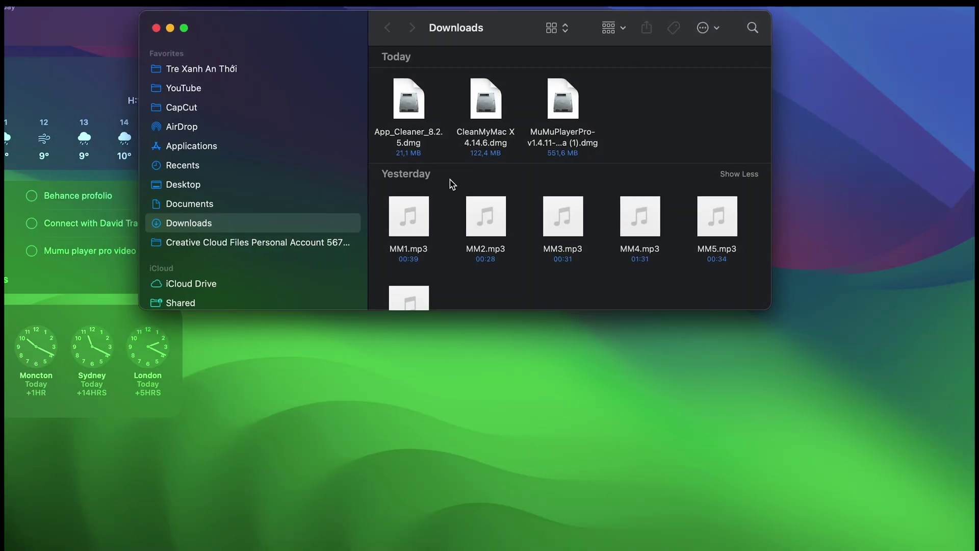
Open the MuMuPlayerPro .dmg, accept its user agreement, and copy MuMuPlayer Pro into Applications
click(570, 98)
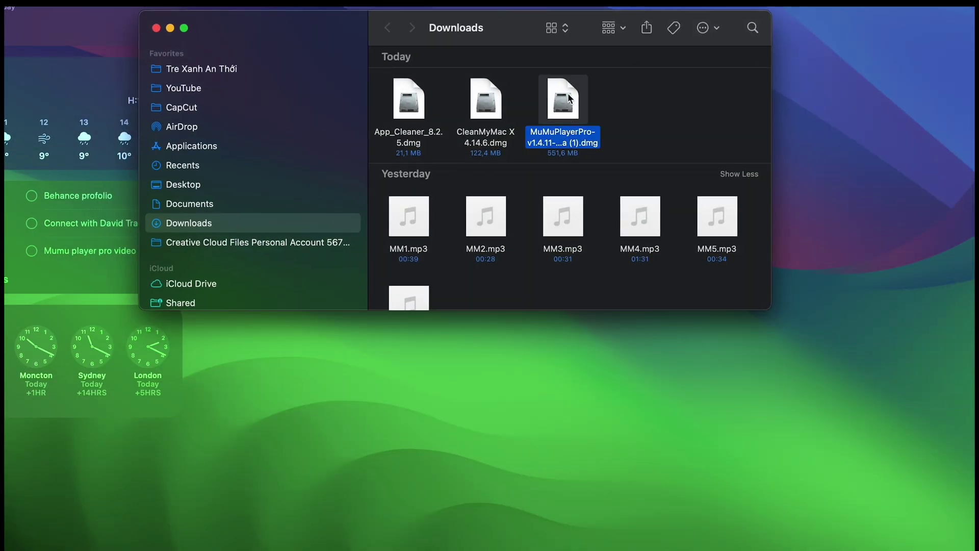
double_click(570, 99)
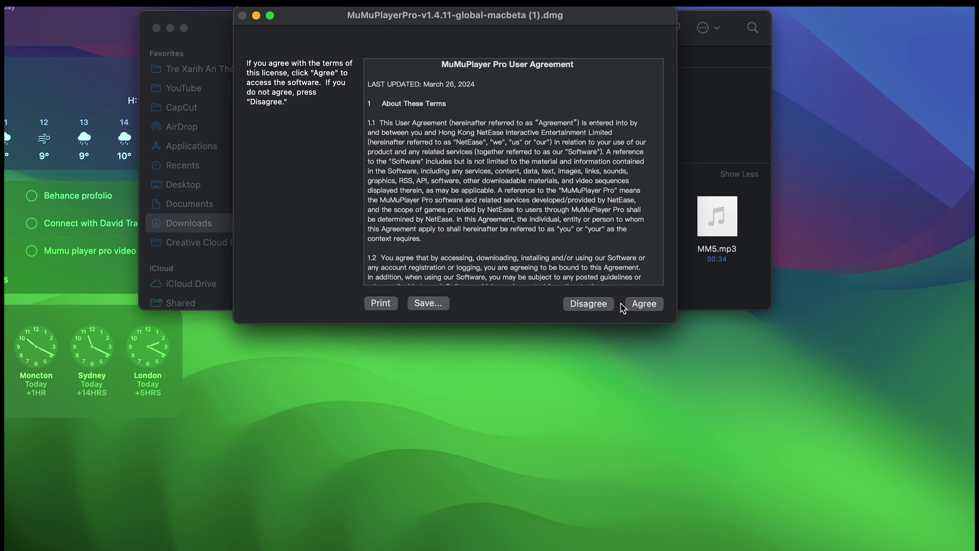
click(648, 303)
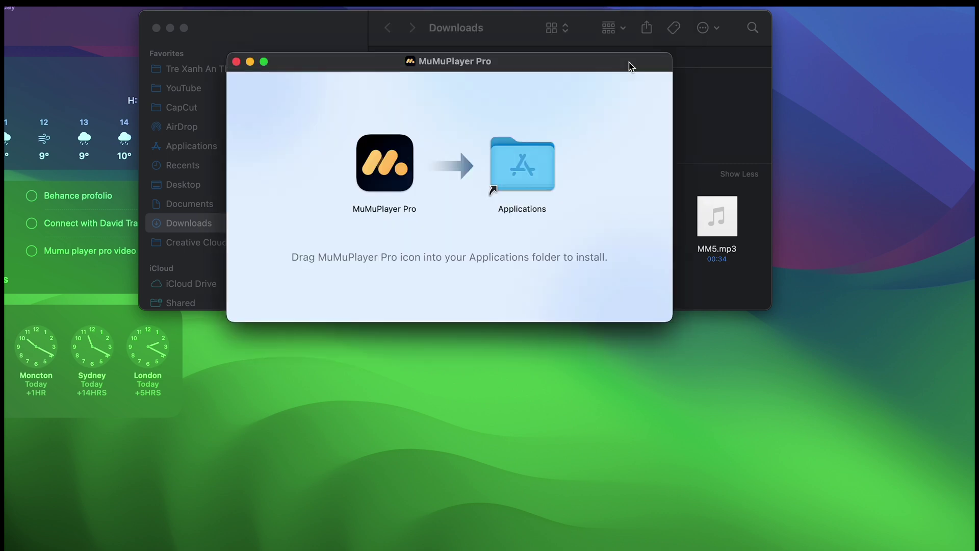
drag(375, 172, 511, 167)
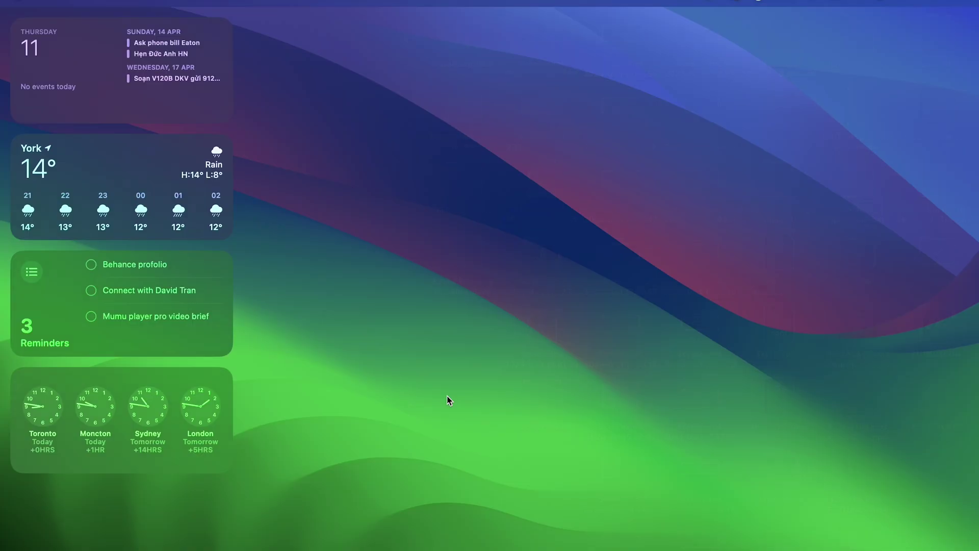
Bring up Launchpad through Spotlight and launch MuMuPlayer Pro from it
key(super+space)
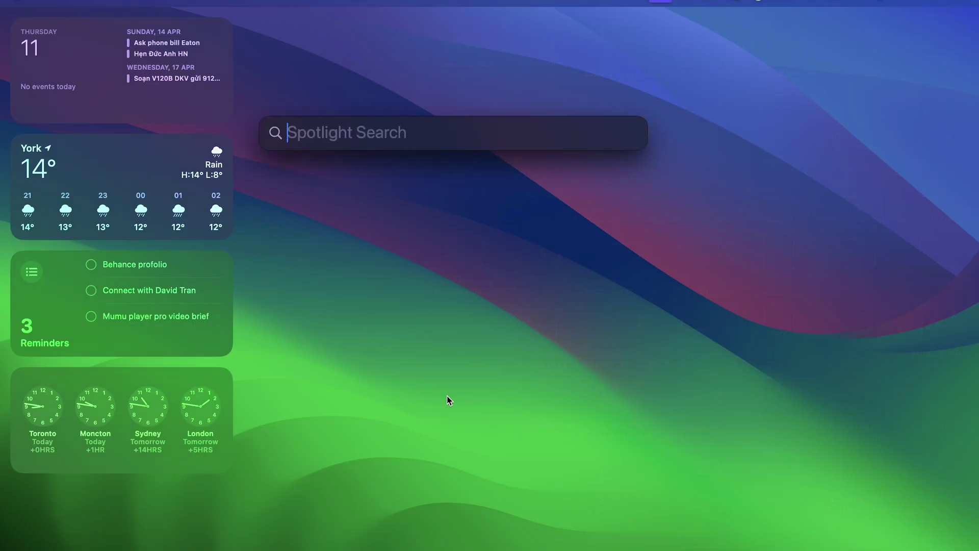
text(launchpad)
key(Return)
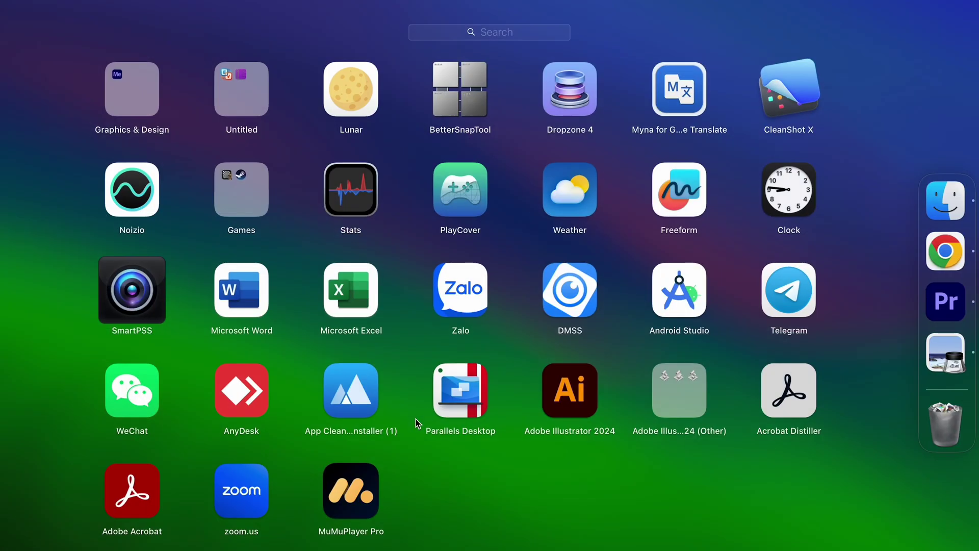
click(365, 482)
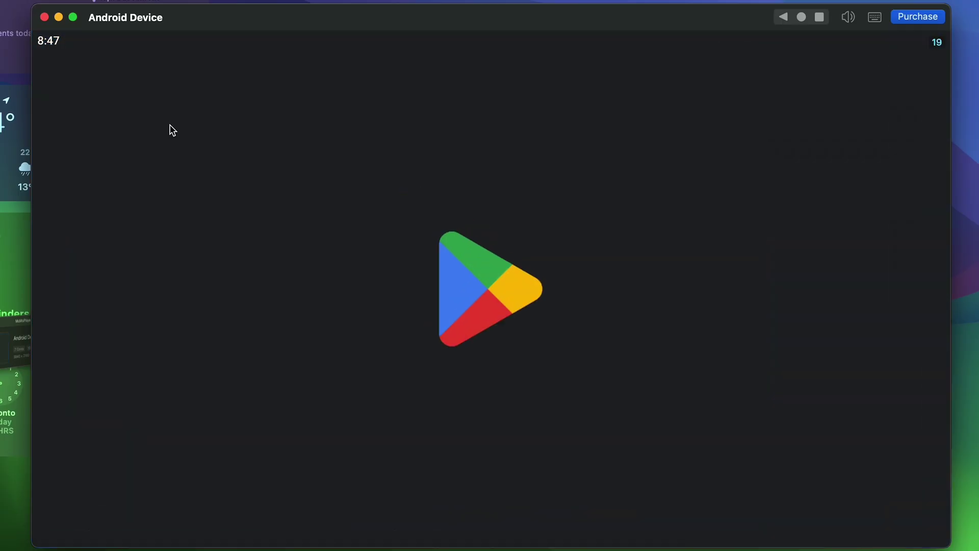
Find War Robots Multiplayer Battles in the Play Store, install it, and start the game
scroll(280, 278, down, 6)
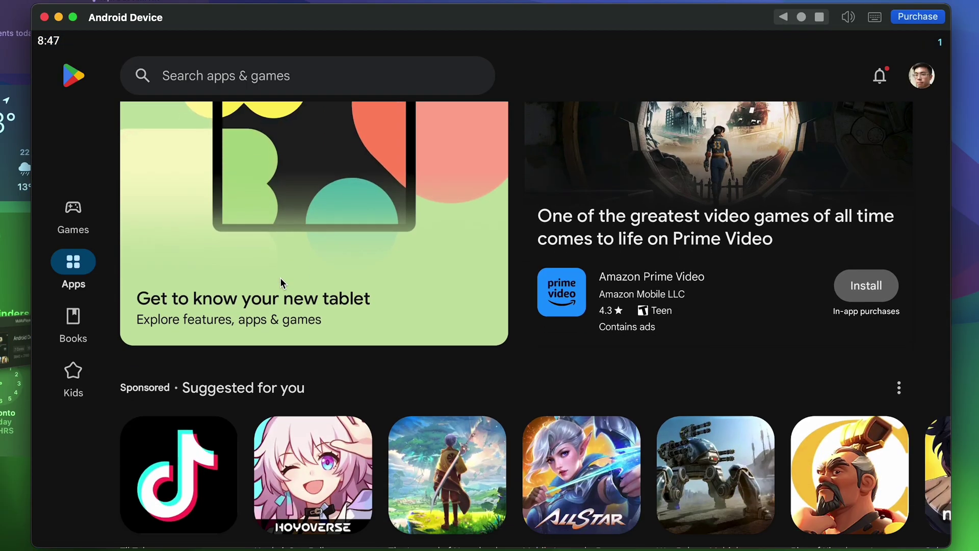
scroll(282, 283, down, 2)
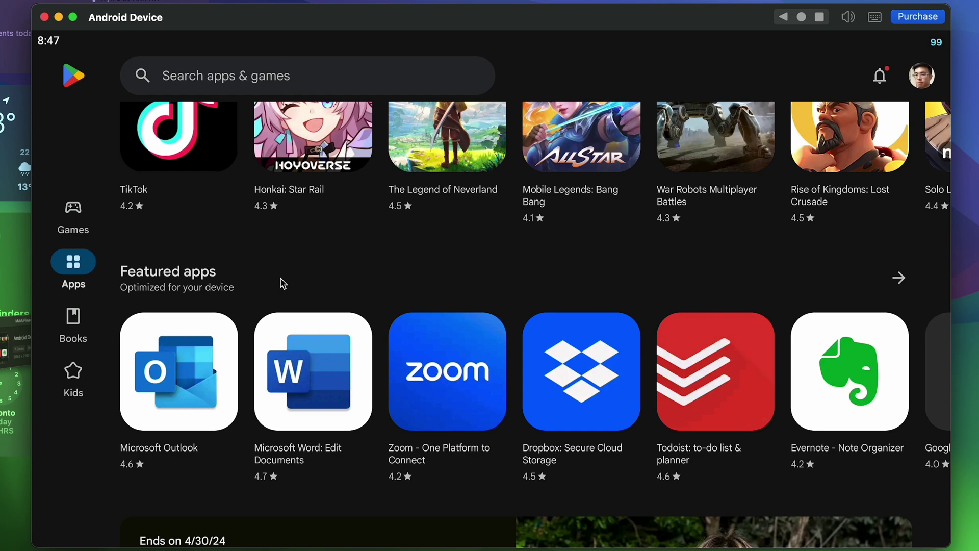
scroll(286, 284, down, 10)
click(758, 482)
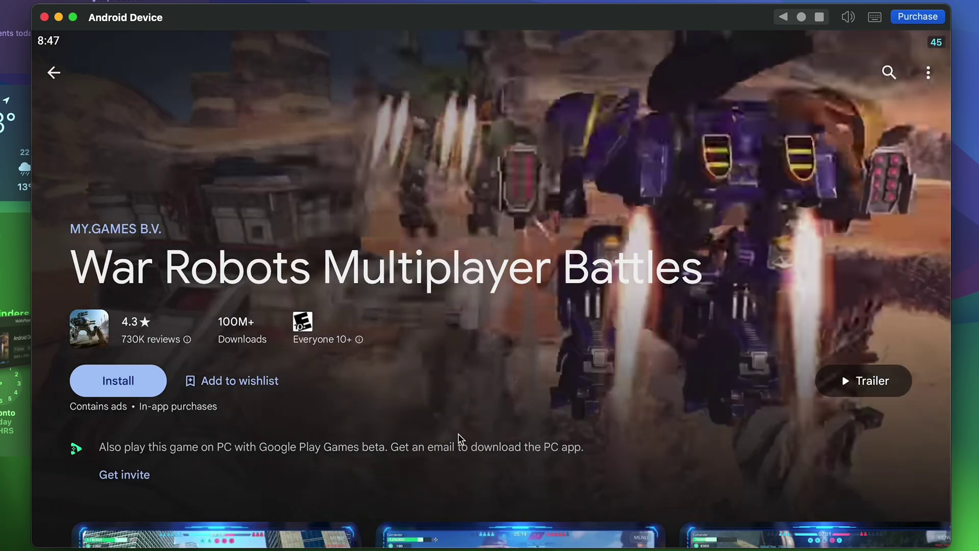
scroll(144, 201, down, 5)
click(144, 201)
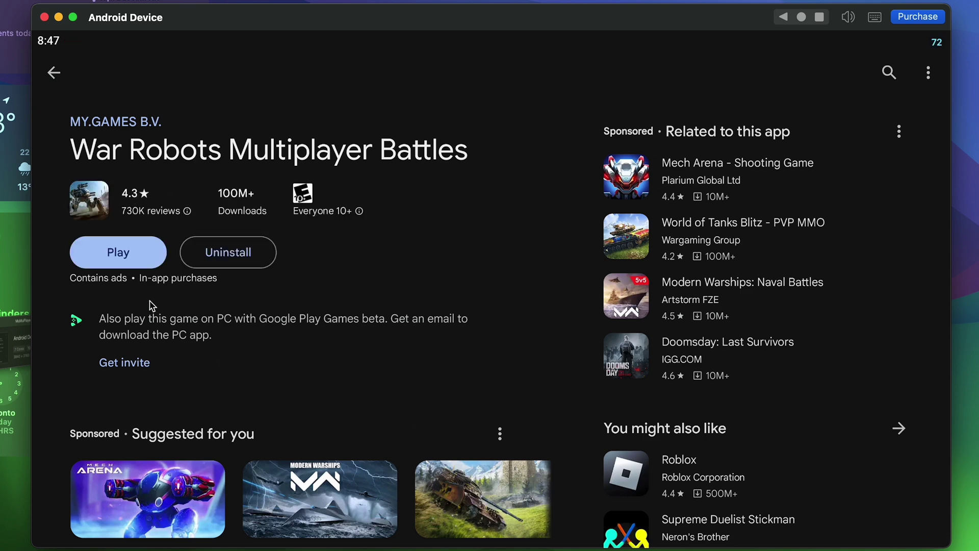
click(128, 253)
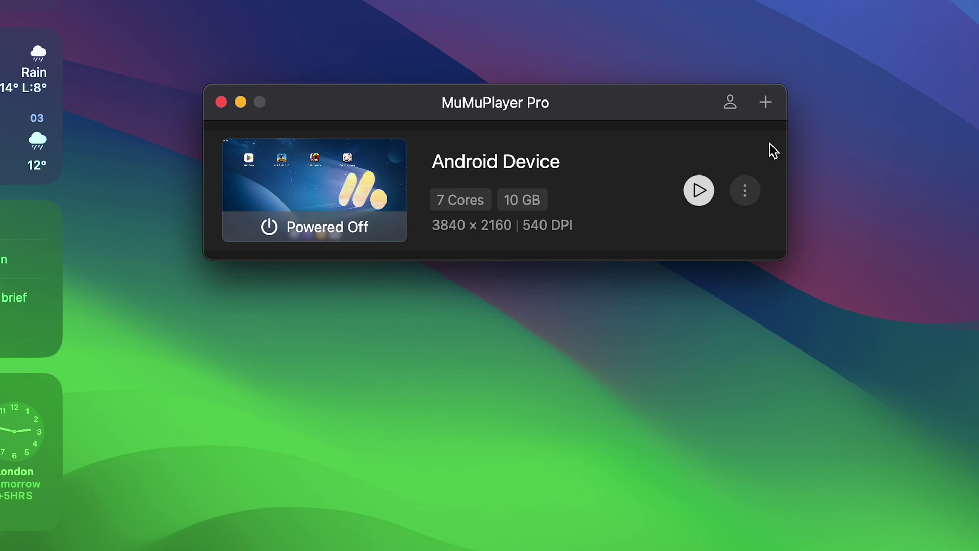
Review the Android Device's Device settings, then view Display: Tablet 3840 × 2160 at 540 DPI
click(758, 178)
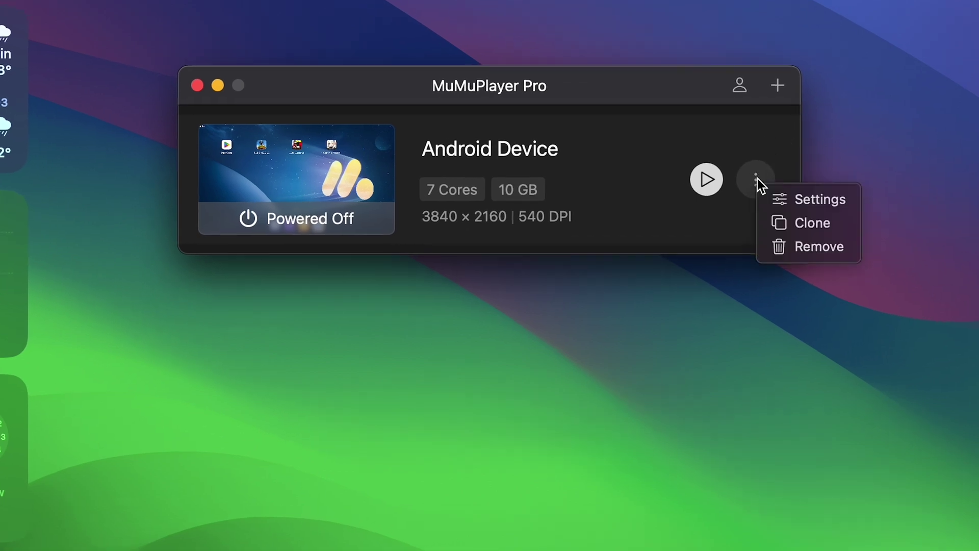
click(785, 197)
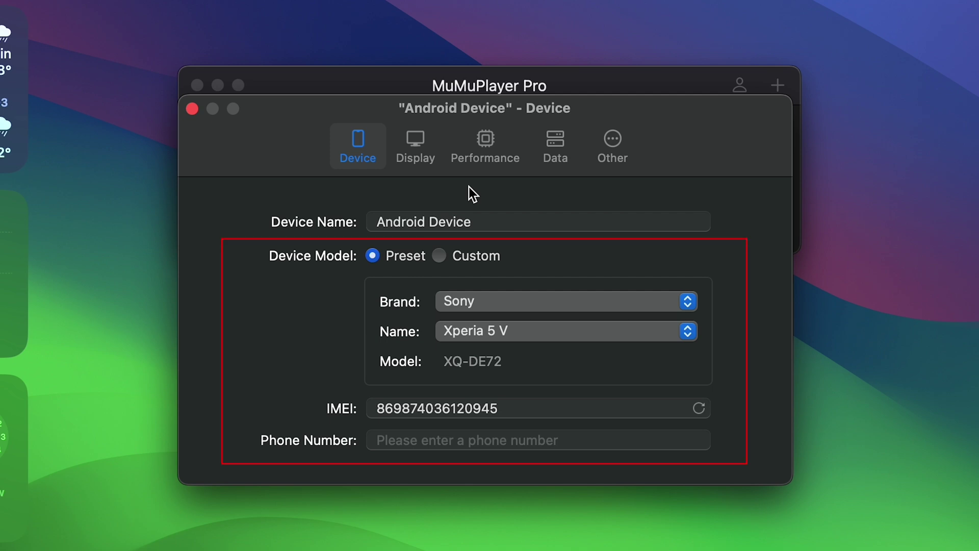
click(432, 155)
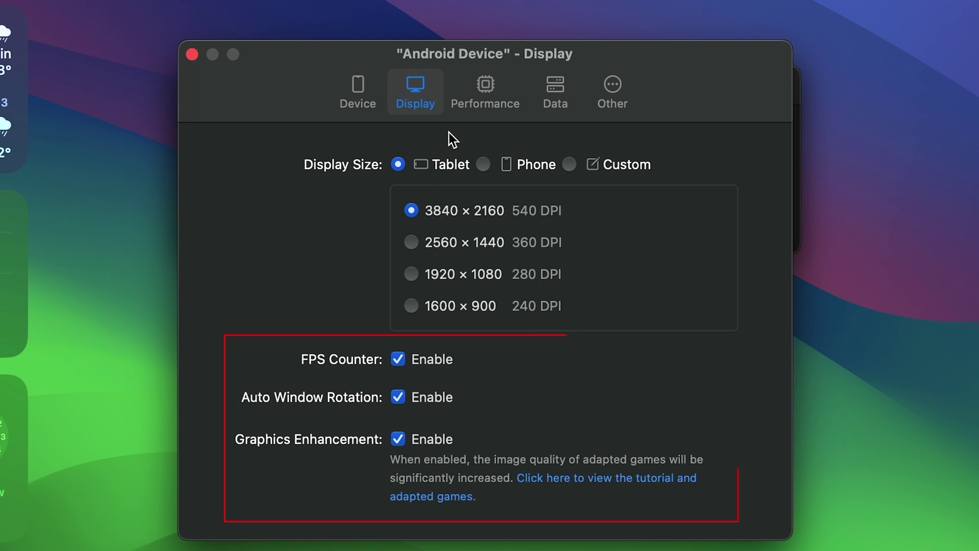
Keep the Custom performance profile, then view Data: Readonly system disk, 39.48 GB occupied
click(479, 102)
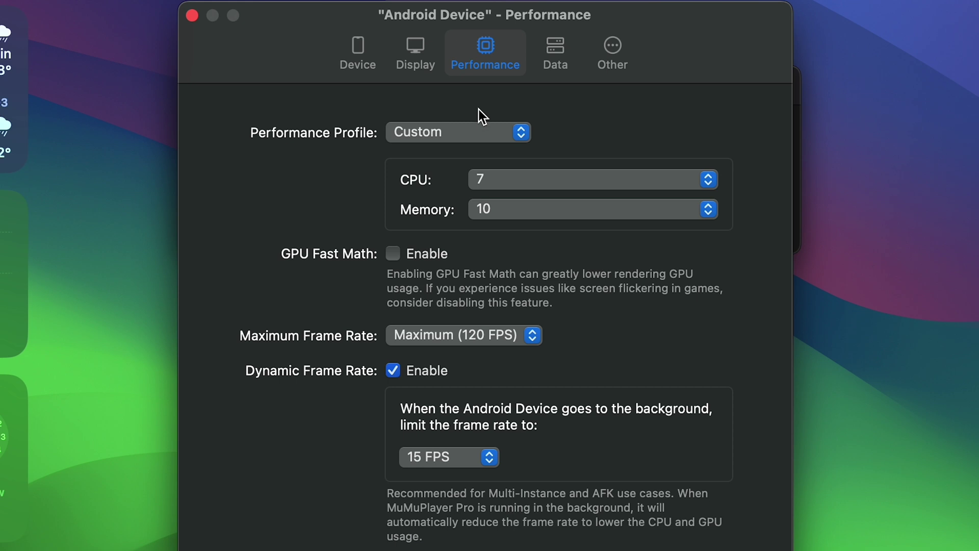
click(474, 145)
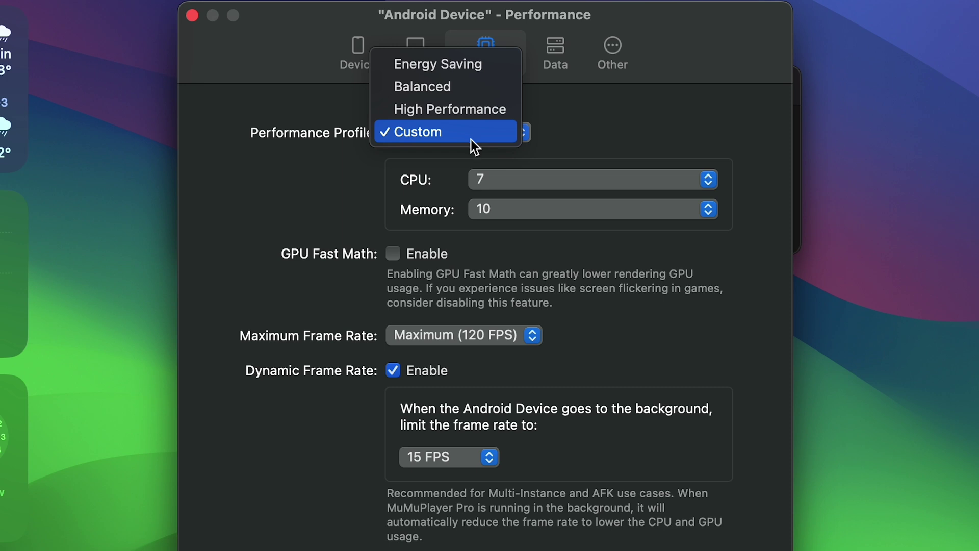
click(464, 149)
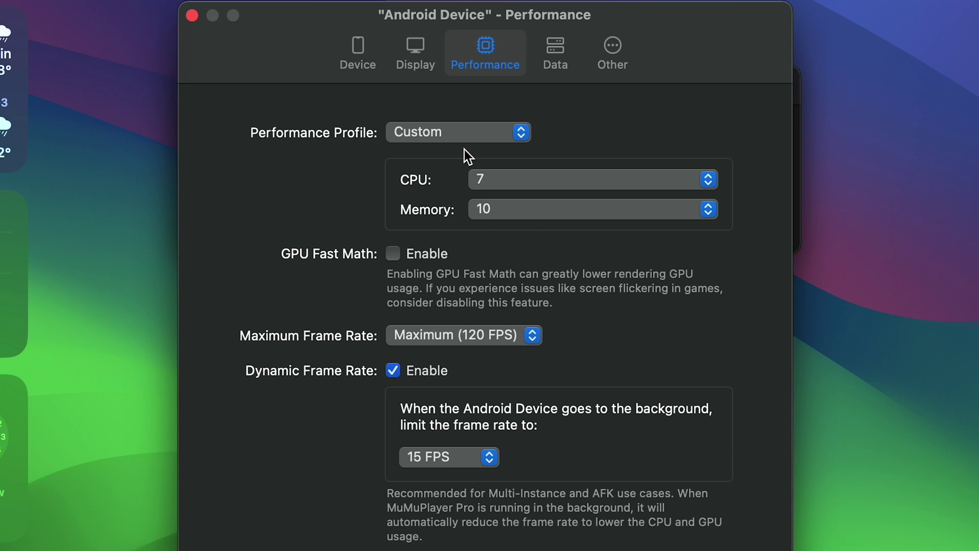
click(568, 57)
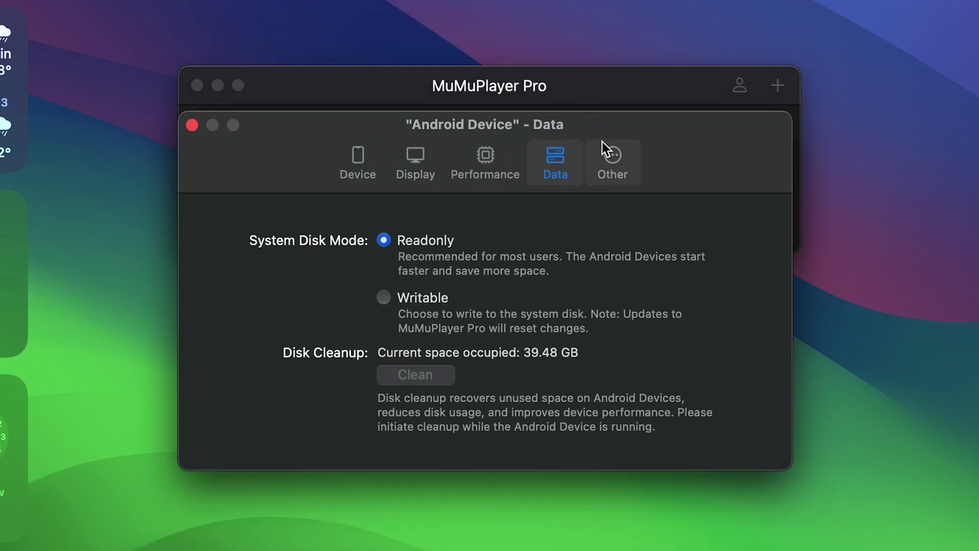
Review the Other settings, close the window, and add a tablet device, Android Device-1
click(601, 143)
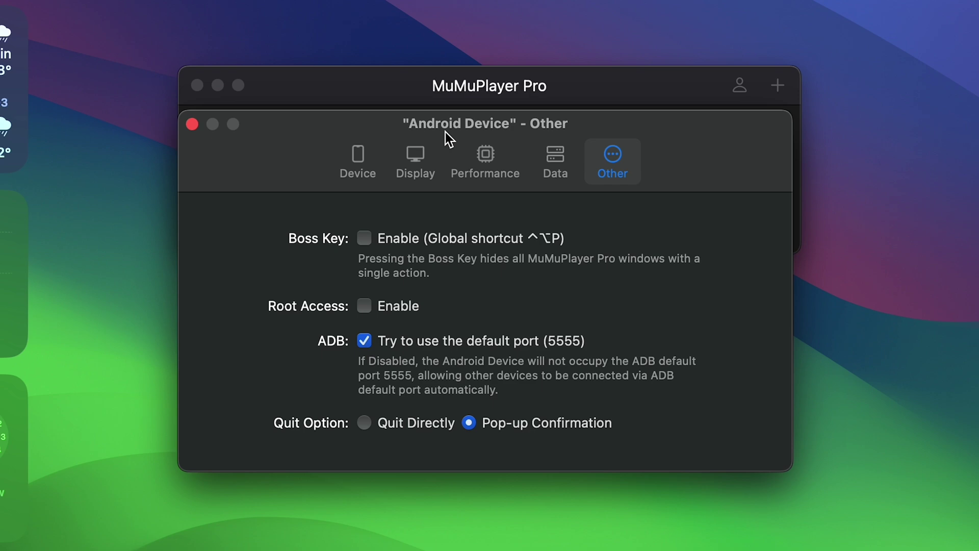
click(195, 130)
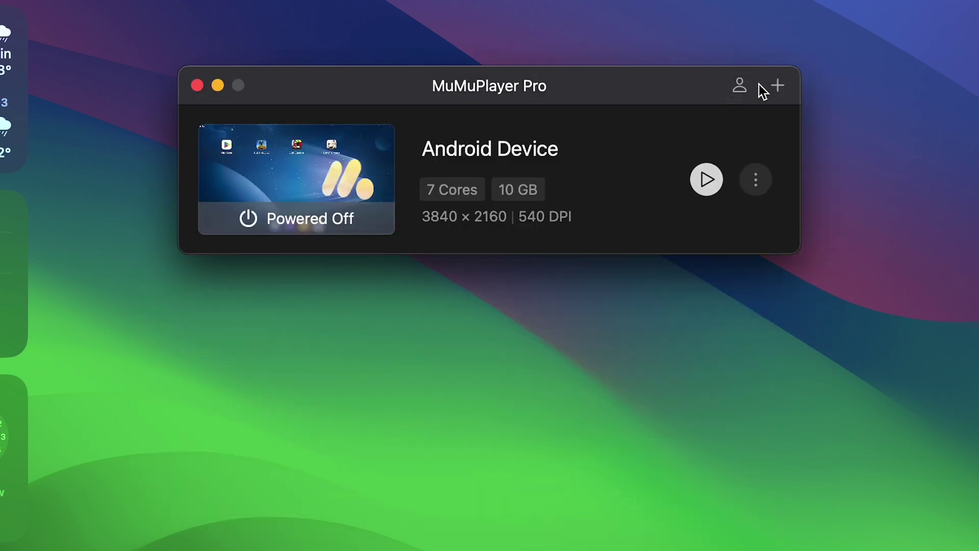
click(788, 89)
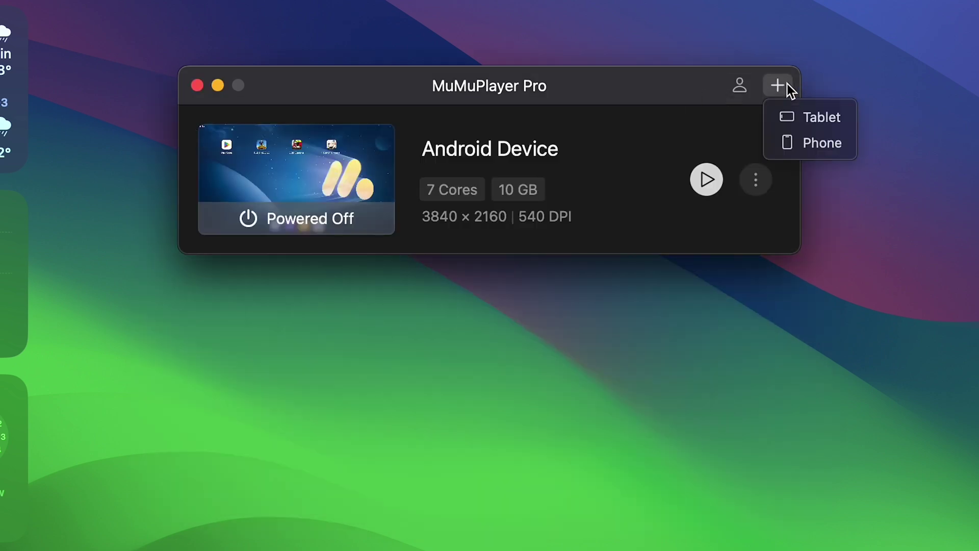
click(795, 123)
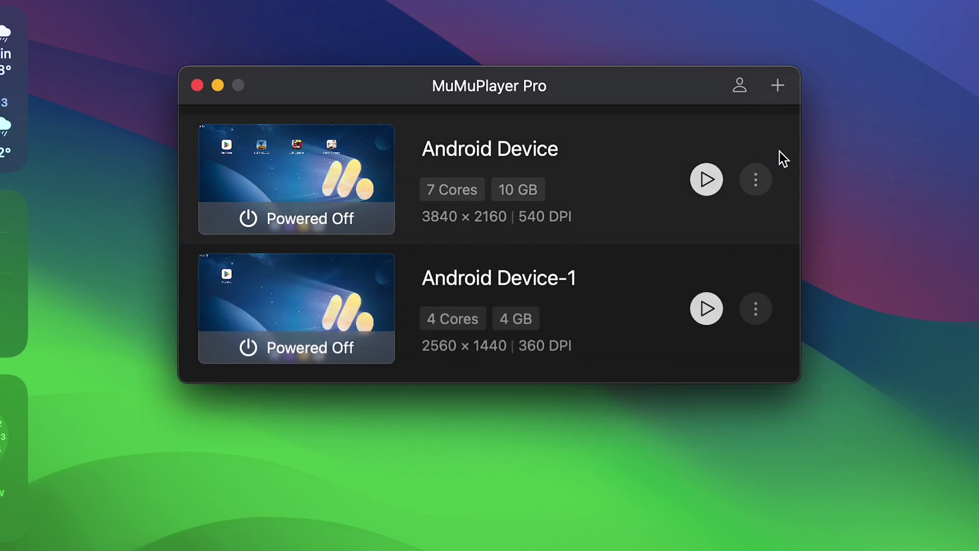
click(766, 320)
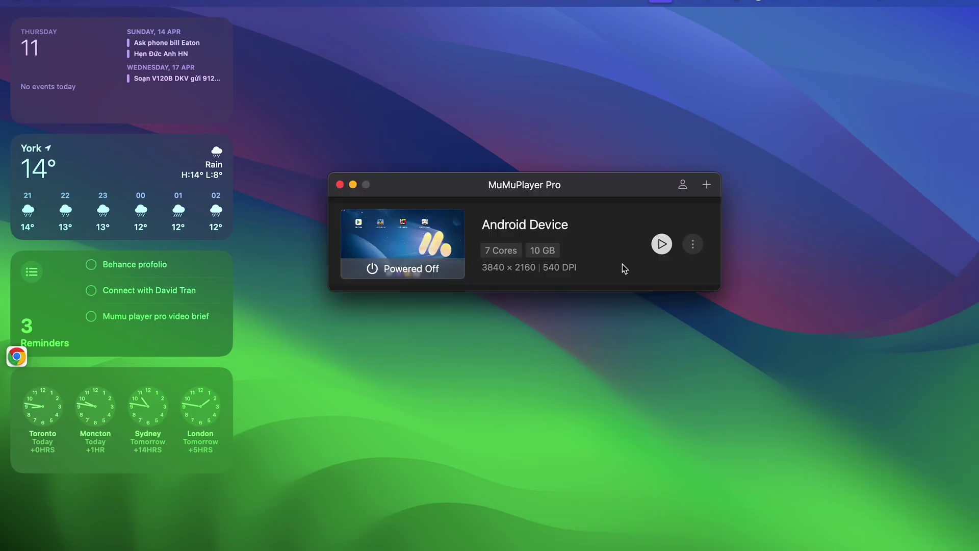
Start the Android Device, open the Play Store, and browse the suggested apps on the Apps page
click(662, 246)
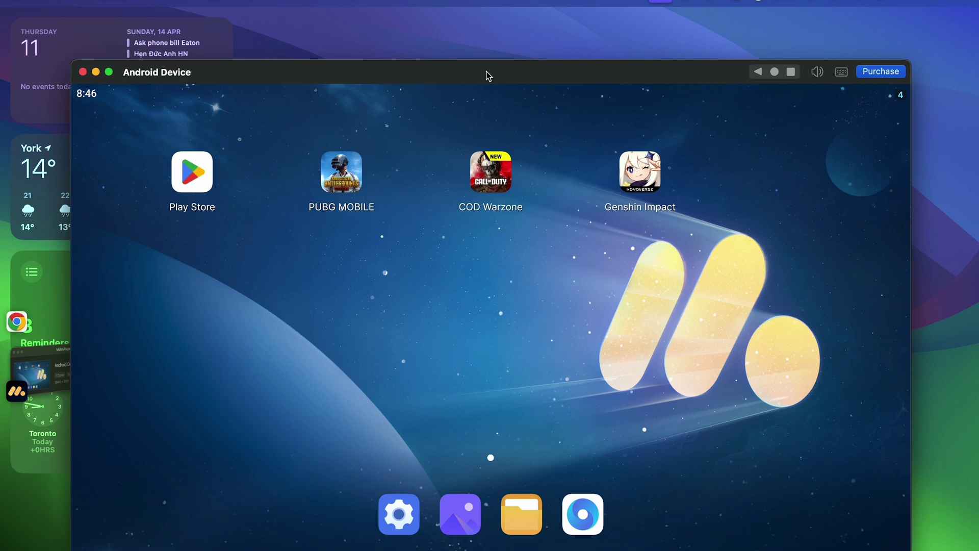
click(197, 170)
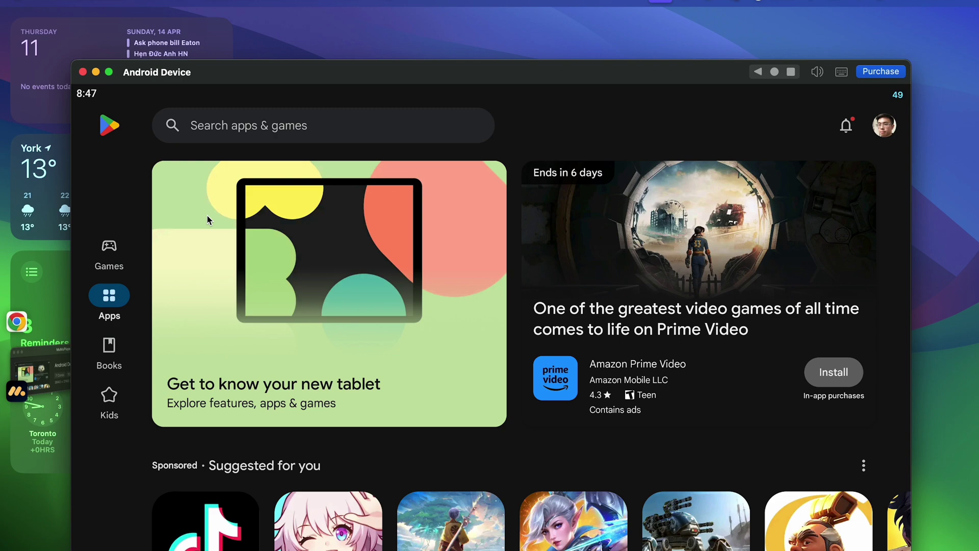
scroll(299, 311, down, 6)
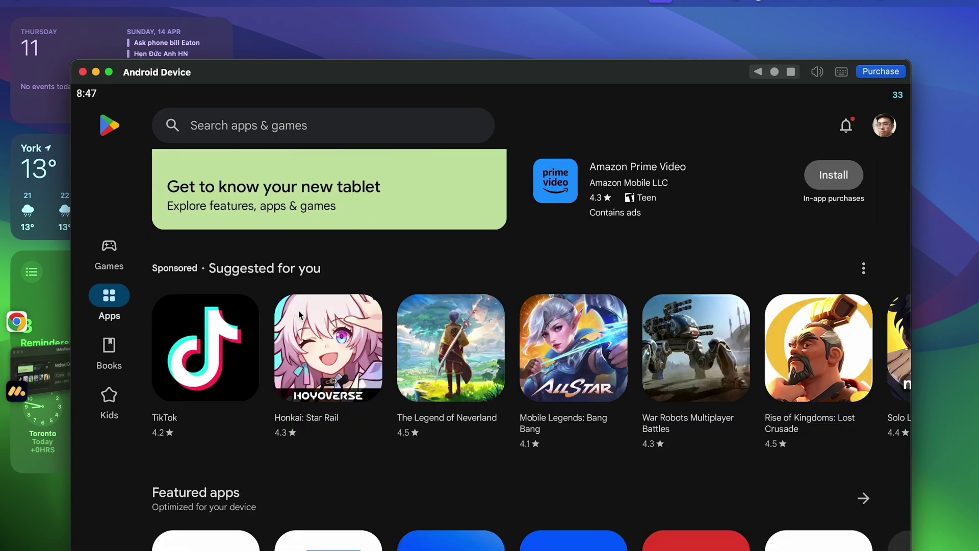
scroll(299, 312, down, 2)
scroll(305, 312, down, 16)
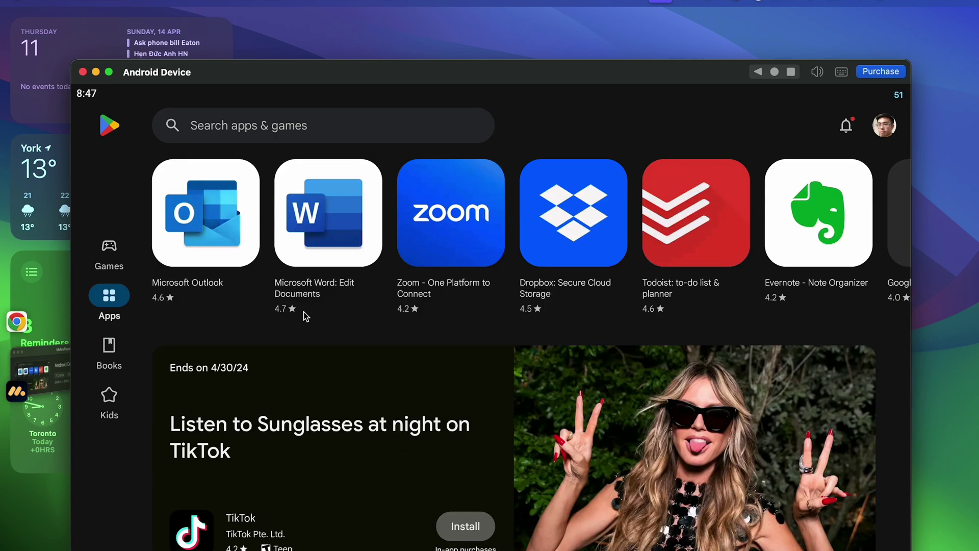
scroll(304, 316, down, 7)
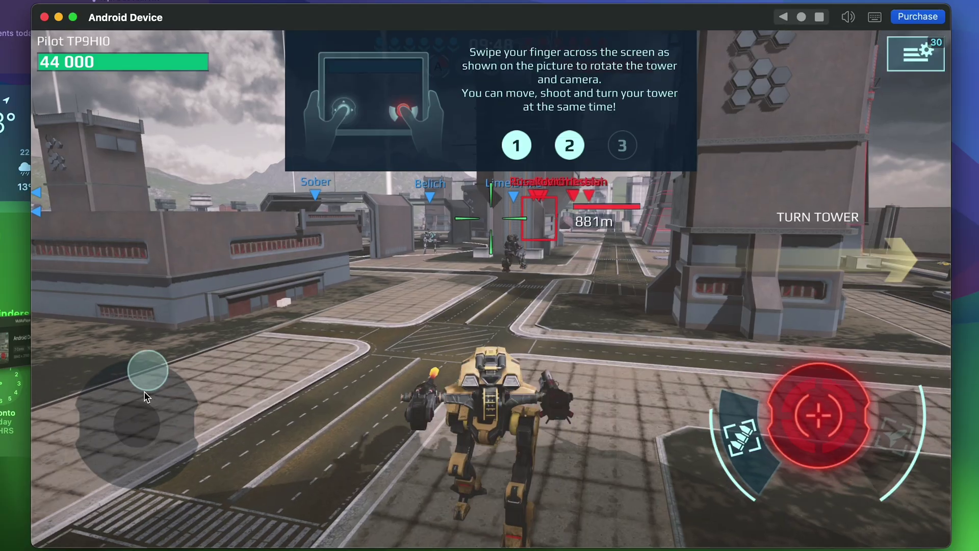
Walk the War Robots mech forward down the street with the left joystick
mouse_move(146, 376)
mouse_down()
mouse_move(149, 387)
mouse_move(209, 375)
mouse_move(109, 376)
mouse_move(72, 447)
mouse_move(161, 356)
mouse_move(165, 330)
mouse_up()
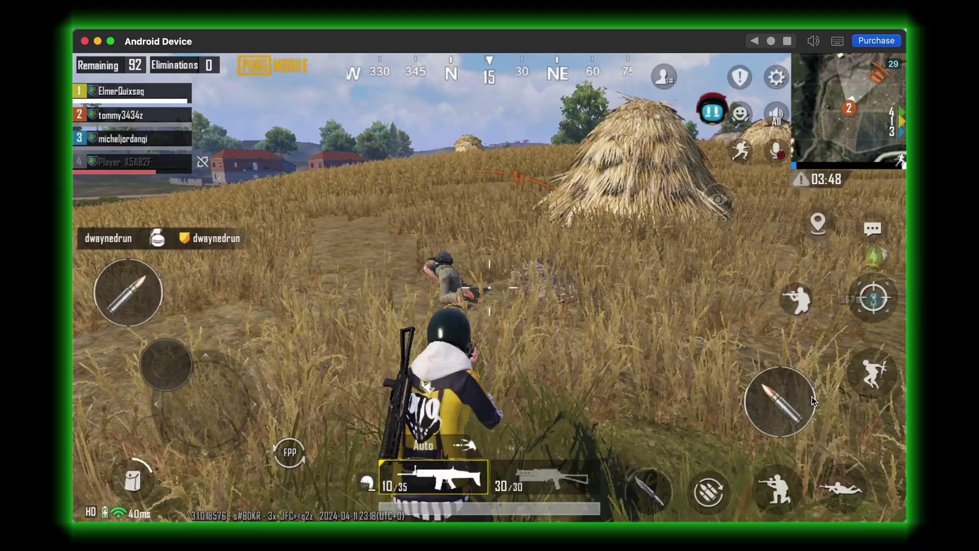
Shoot the nearby enemy, then turn to the water-tower crate and loot bandages and an Energy Drink
click(802, 400)
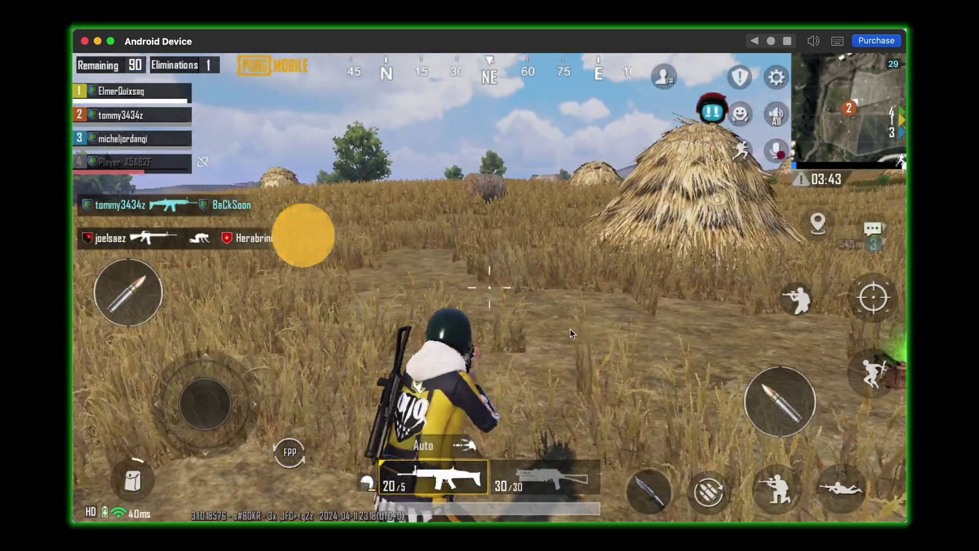
drag(570, 333, 683, 332)
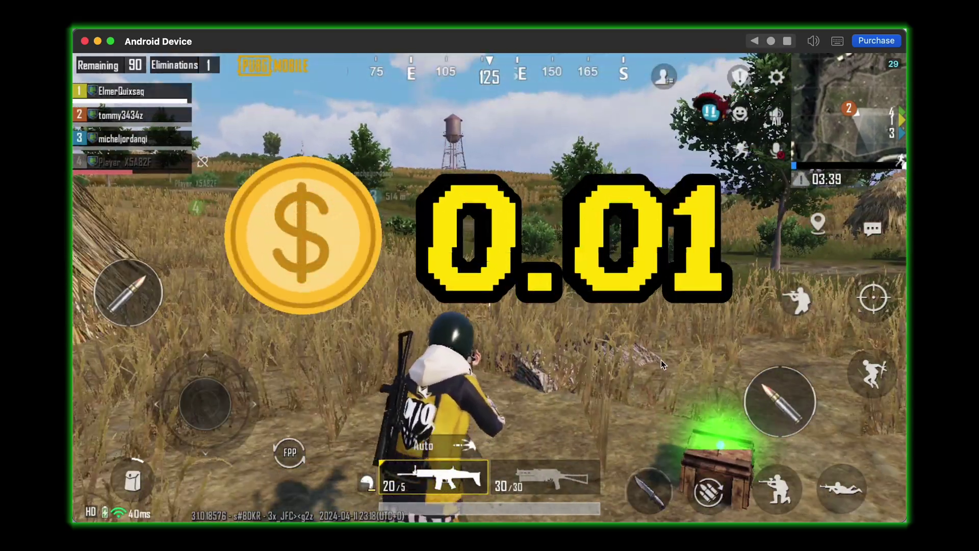
drag(660, 360, 741, 378)
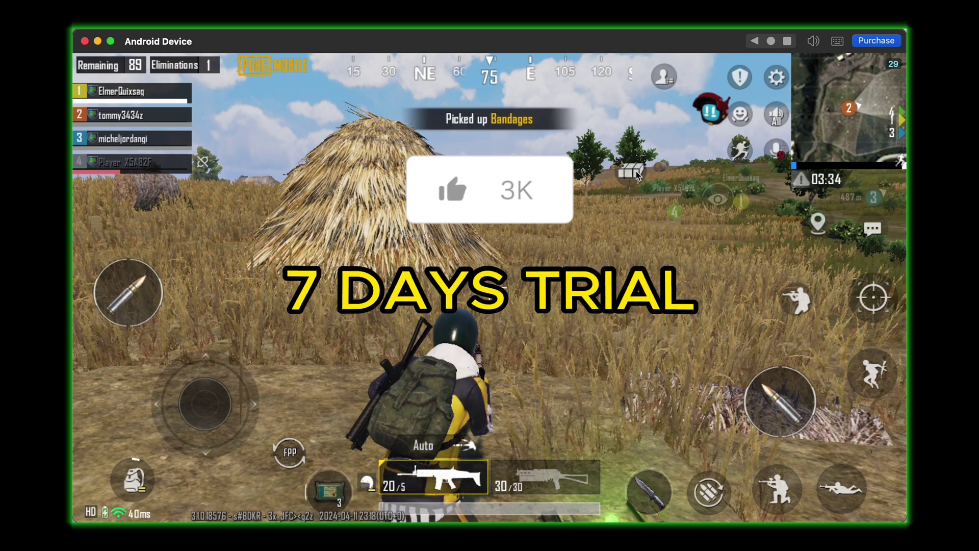
click(635, 170)
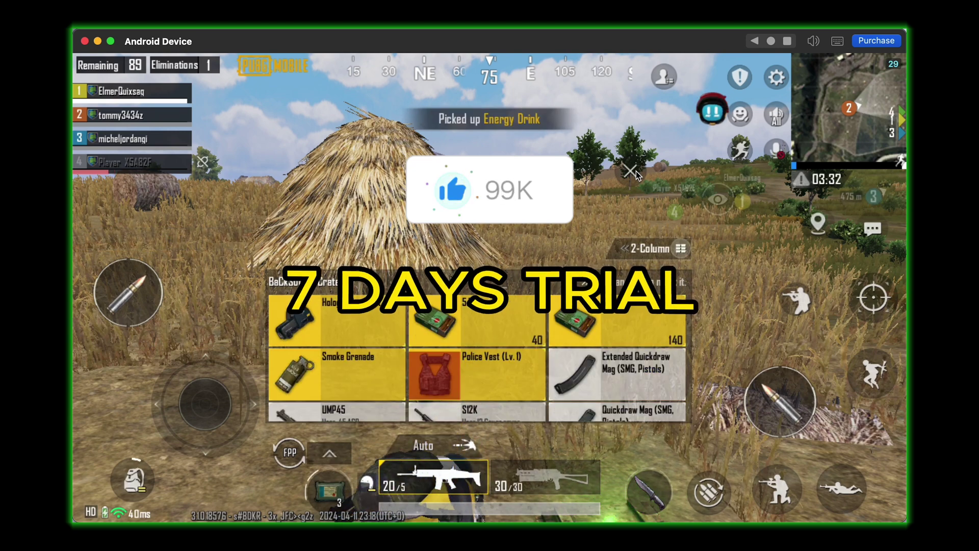